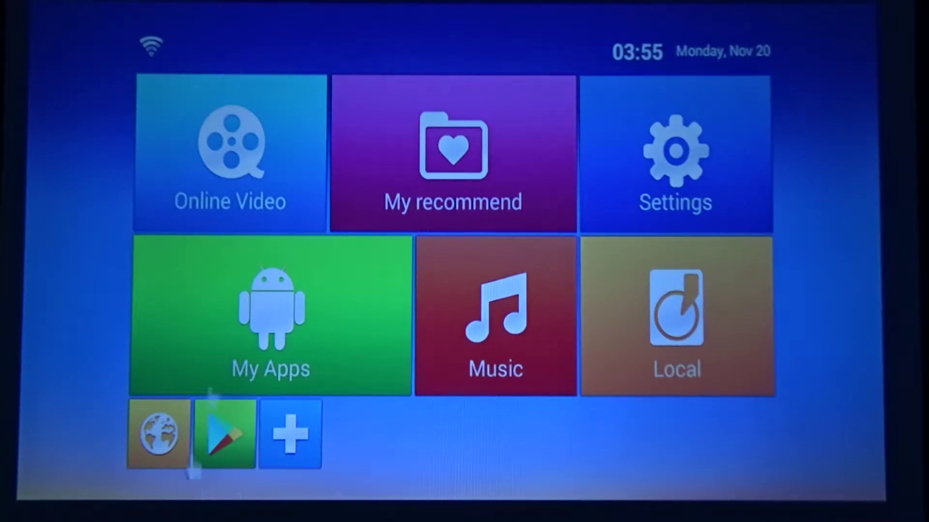
Reach the full Android settings via the box's Other > More Settings page
{"action": "left_click", "coordinate": [653, 189]}
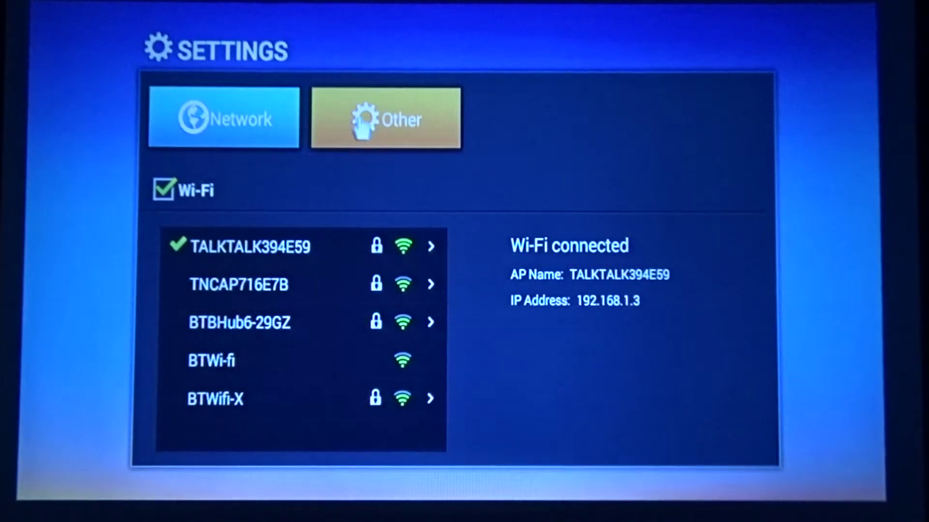
{"action": "left_click", "coordinate": [361, 127]}
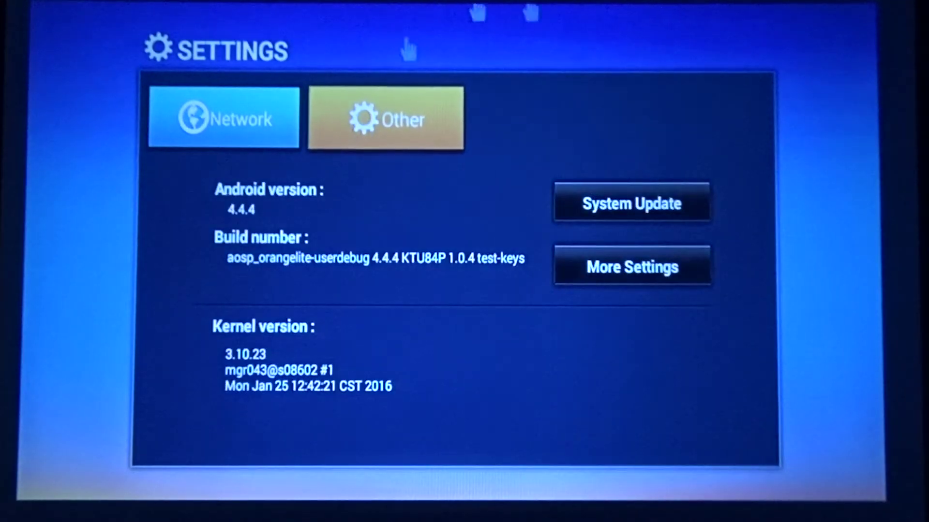
{"action": "left_click", "coordinate": [620, 276]}
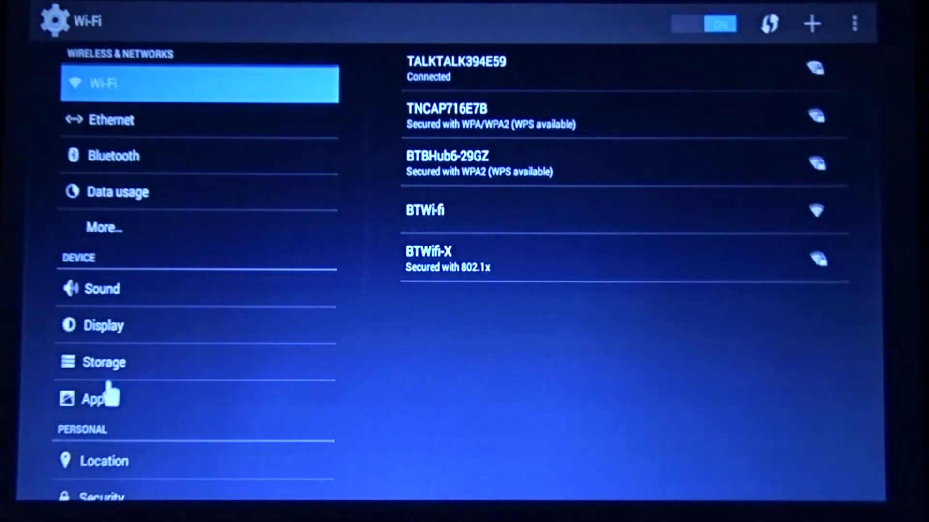
Check Security > Unknown sources, view the downloaded apps list, and return to the box settings
{"action": "left_click", "coordinate": [101, 494]}
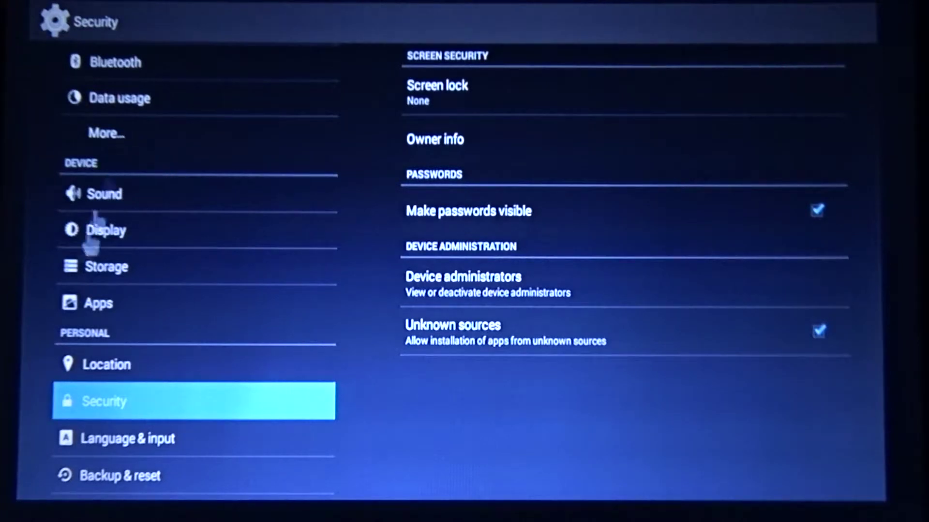
{"action": "left_click", "coordinate": [99, 303]}
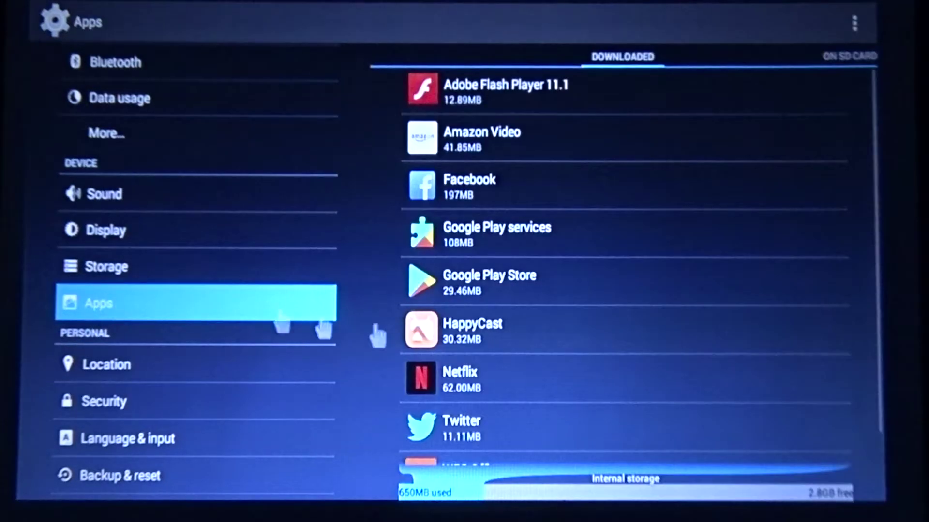
{"action": "scroll", "coordinate": [588, 327], "scroll_direction": "down", "scroll_amount": 1}
{"action": "scroll", "coordinate": [581, 348], "scroll_direction": "up", "scroll_amount": 1}
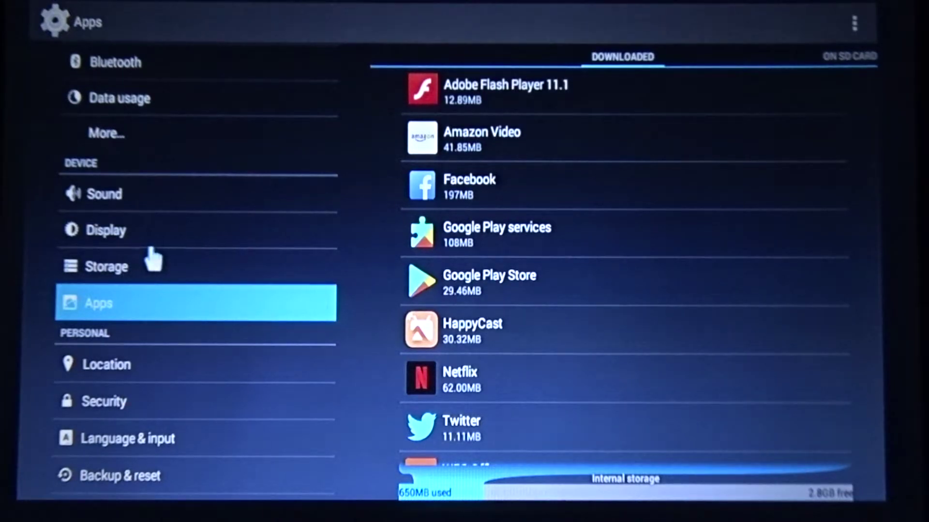
{"action": "key", "text": "Escape"}
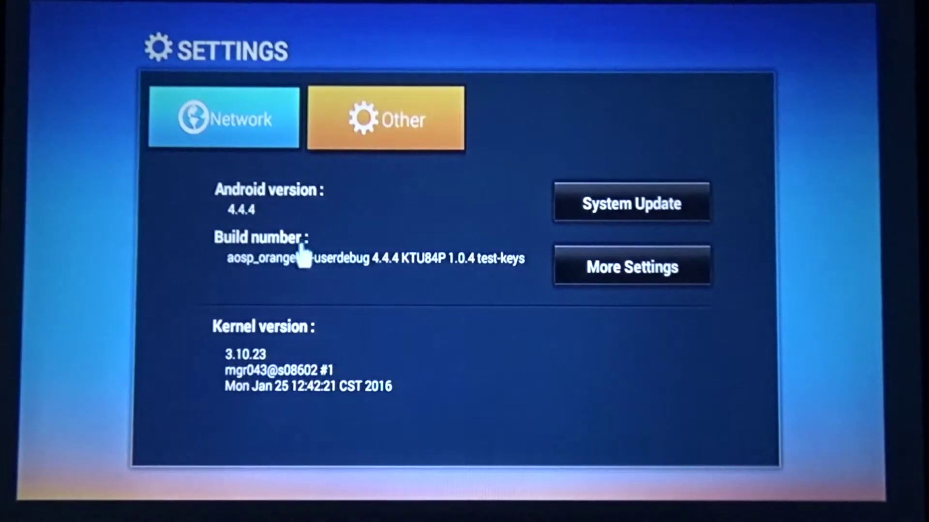
Search Google for 'my kodi hack' in the browser from the home screen
{"action": "key", "text": "Escape"}
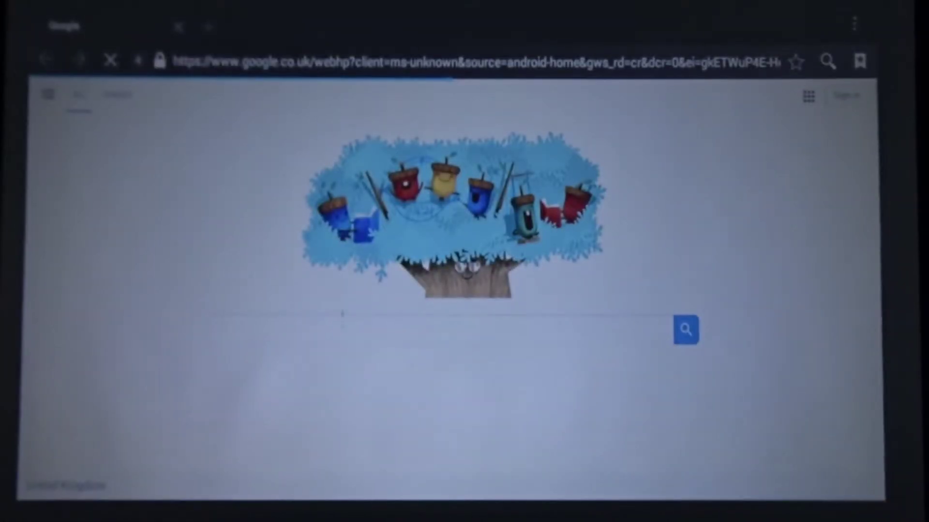
{"action": "left_click", "coordinate": [342, 330]}
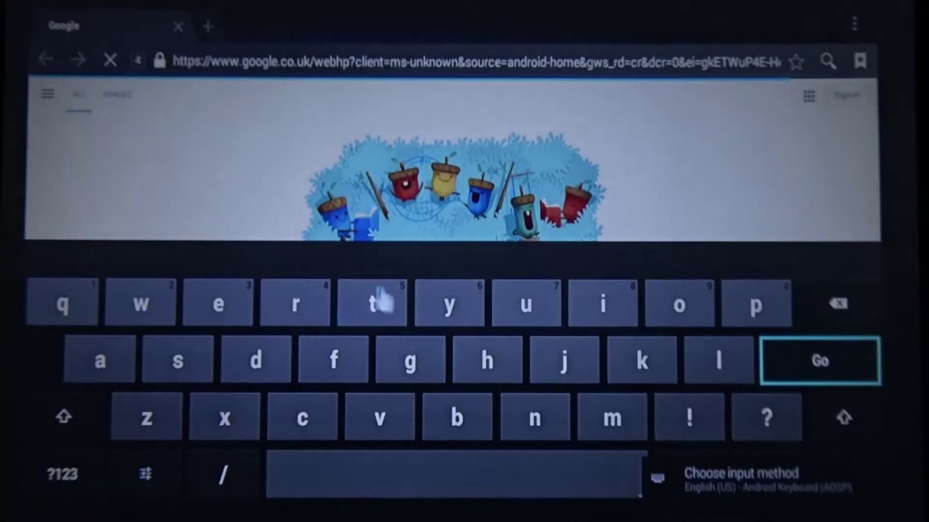
{"action": "type", "text": "m"}
{"action": "left_click", "coordinate": [450, 304]}
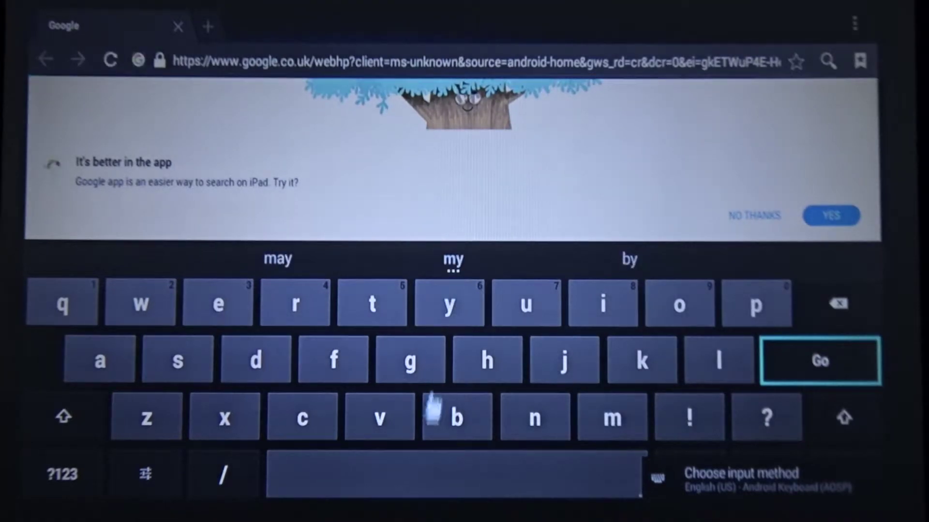
{"action": "left_click", "coordinate": [414, 480]}
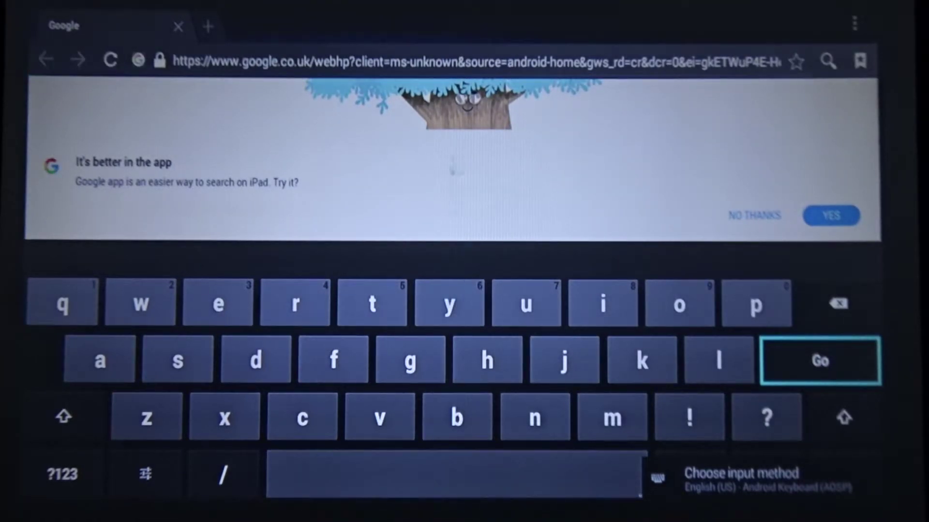
{"action": "left_click", "coordinate": [453, 147]}
{"action": "type", "text": "my"}
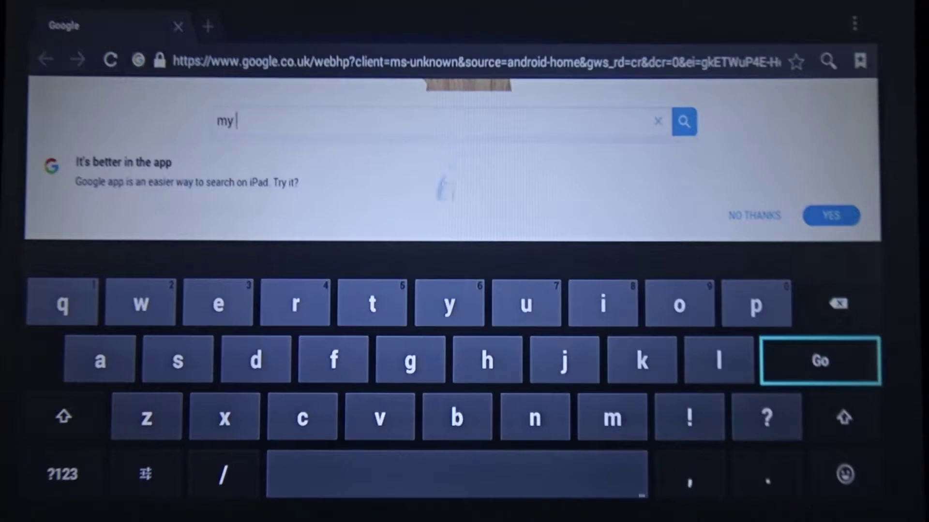
{"action": "left_click", "coordinate": [642, 361]}
{"action": "type", "text": "ko"}
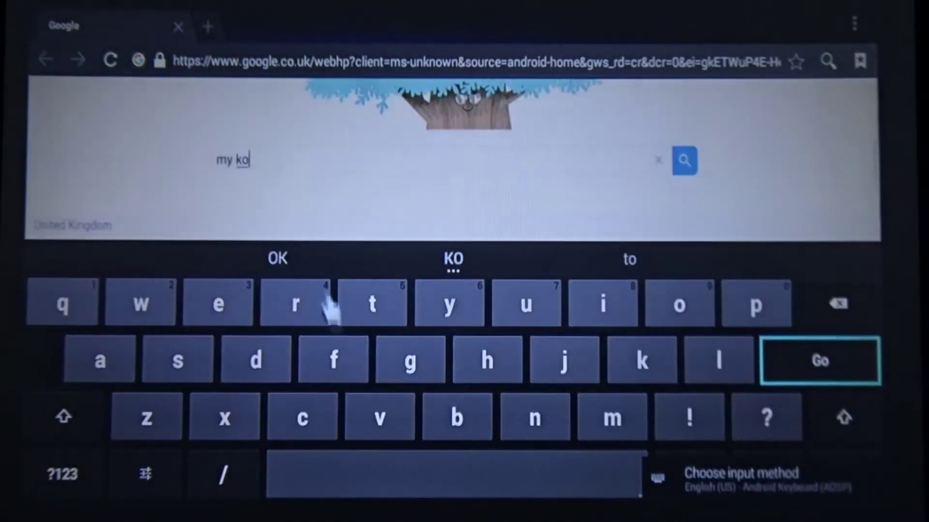
{"action": "left_click", "coordinate": [256, 361]}
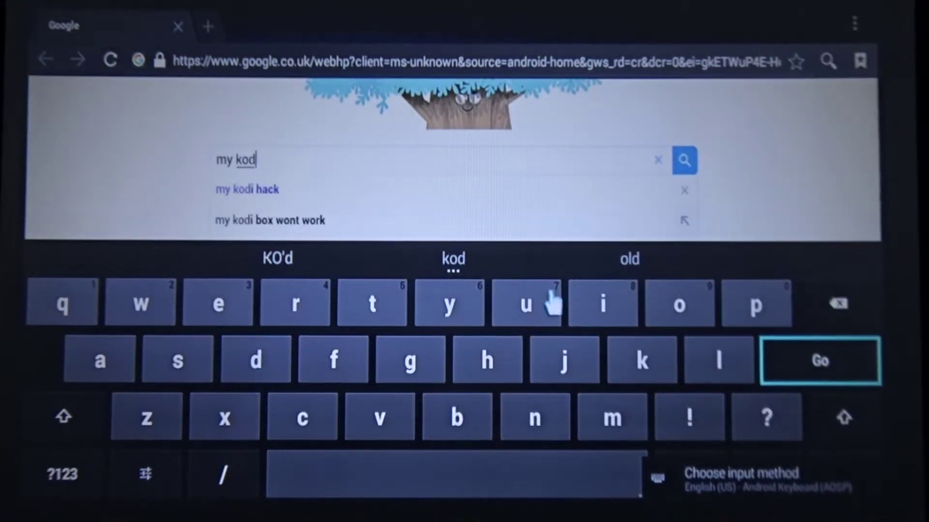
{"action": "left_click", "coordinate": [299, 186]}
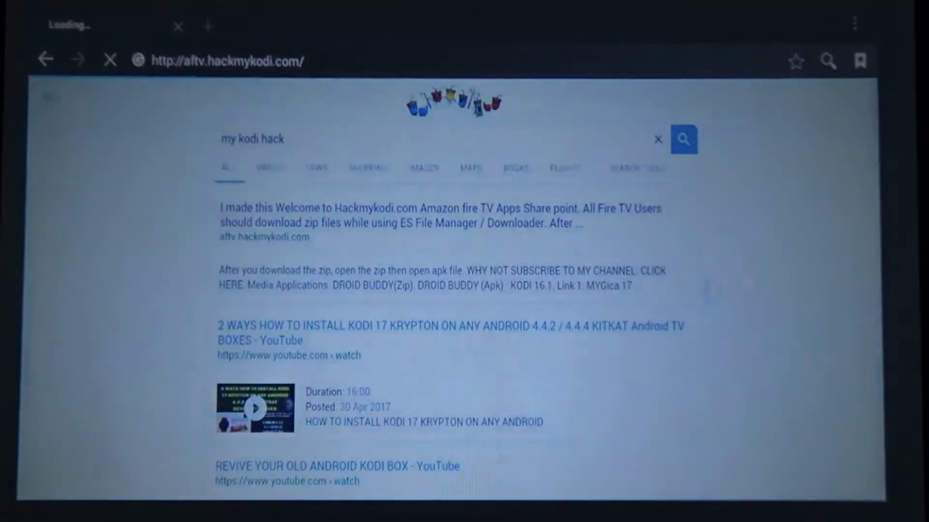
{"action": "scroll", "coordinate": [514, 345], "scroll_direction": "down", "scroll_amount": 3}
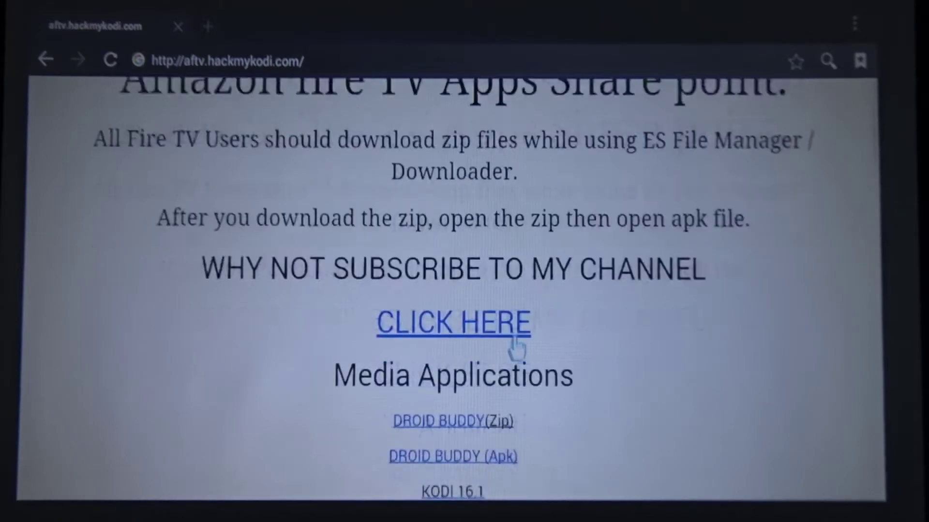
{"action": "scroll", "coordinate": [513, 345], "scroll_direction": "down", "scroll_amount": 2}
{"action": "scroll", "coordinate": [502, 366], "scroll_direction": "down", "scroll_amount": 3}
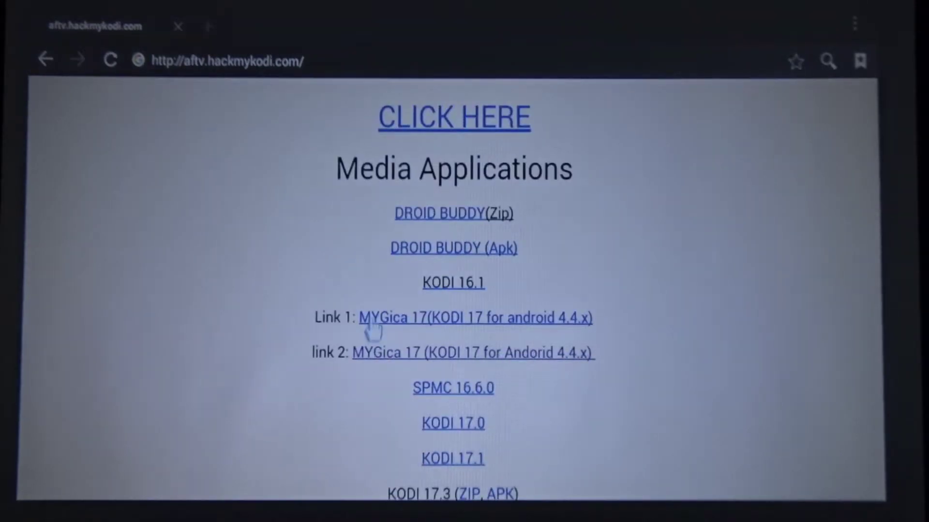
Download the MYGica 17 apk from Link 1 and confirm the download dialog
{"action": "left_click", "coordinate": [449, 319]}
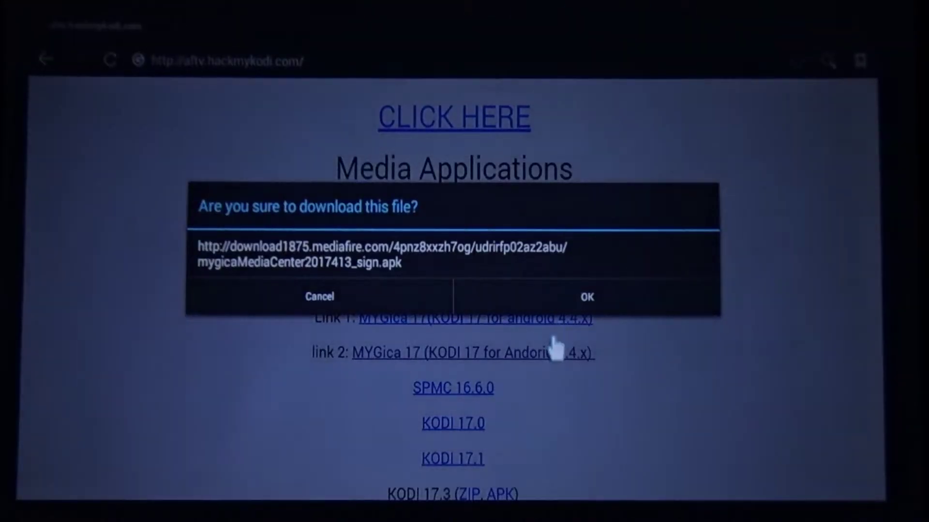
{"action": "left_click", "coordinate": [551, 301]}
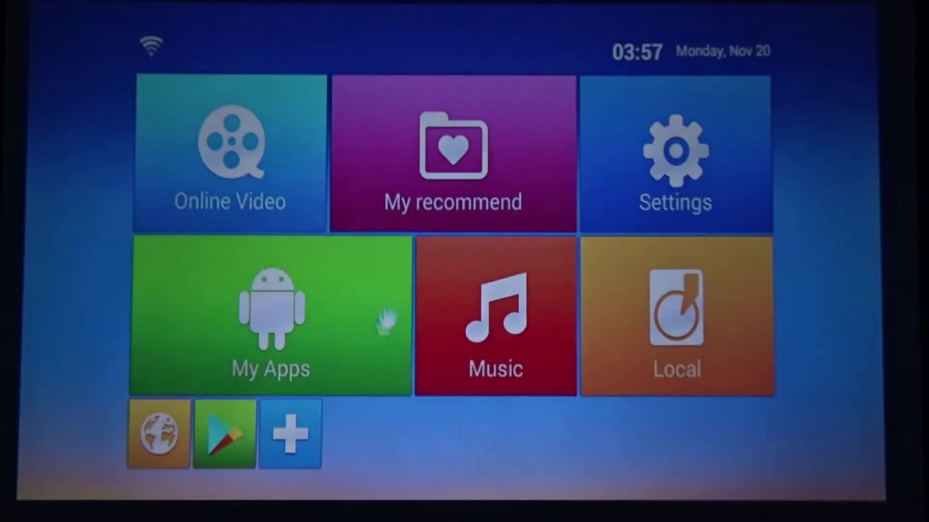
Browse the Local Disk in FileBrowser to the downloaded apk files
{"action": "left_click", "coordinate": [737, 278]}
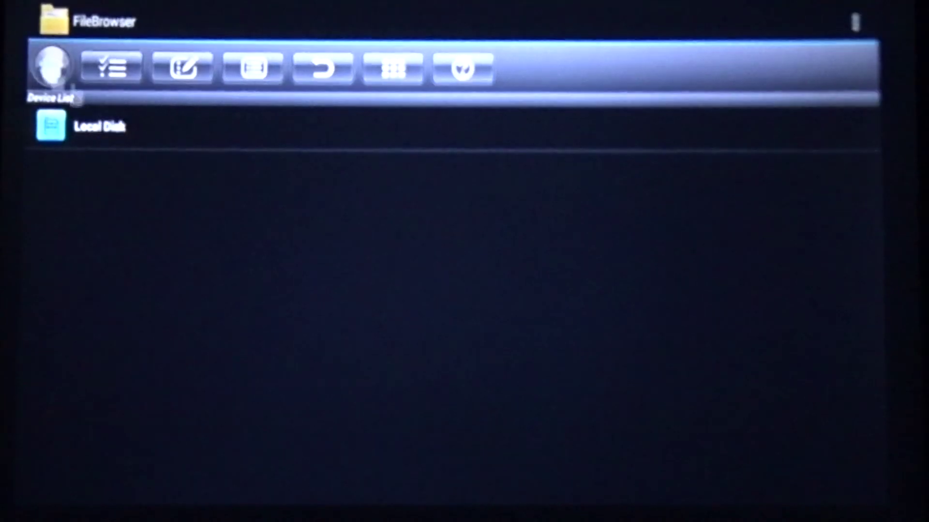
Launch MyGica Media Center from the My Apps list
{"action": "key", "text": "Escape"}
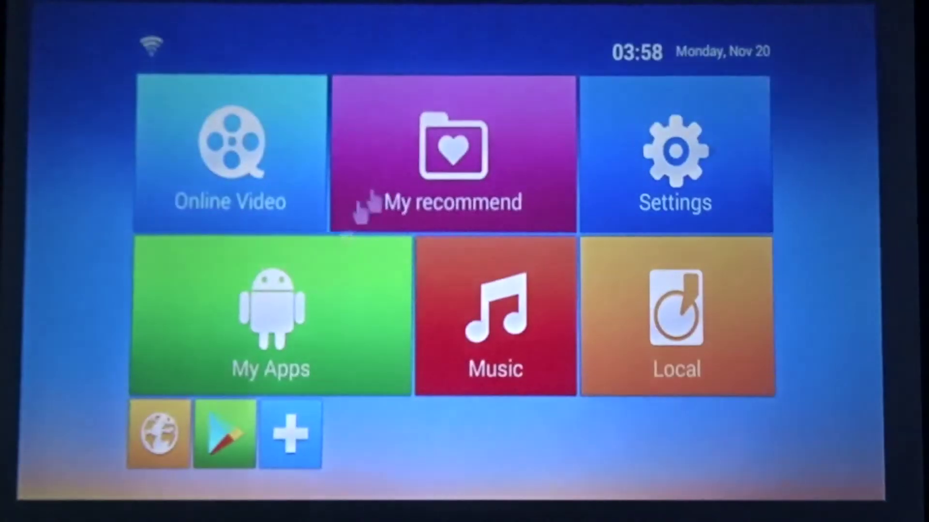
{"action": "left_click", "coordinate": [319, 370]}
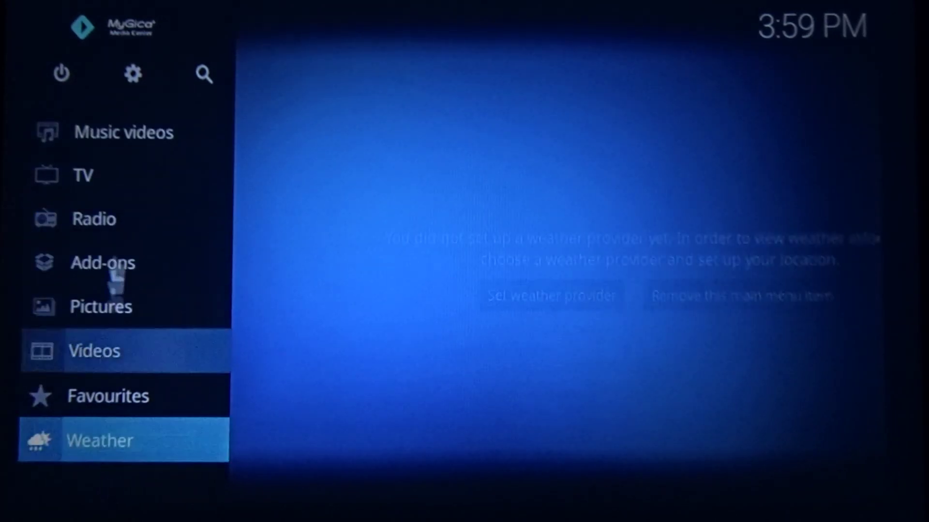
{"action": "scroll", "coordinate": [134, 185], "scroll_direction": "up", "scroll_amount": 3}
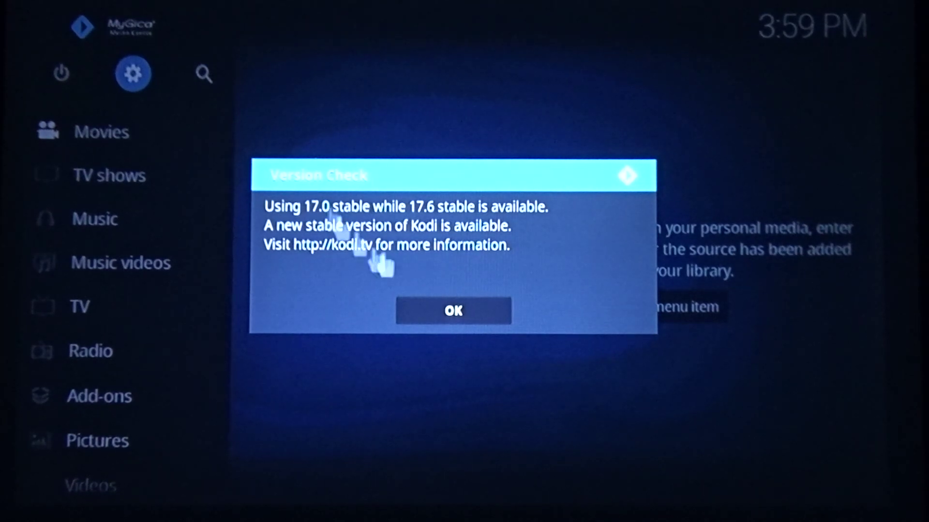
Dismiss the Kodi 17.6 Version Check notice, leaving the empty Movies library showing
{"action": "left_click", "coordinate": [445, 320]}
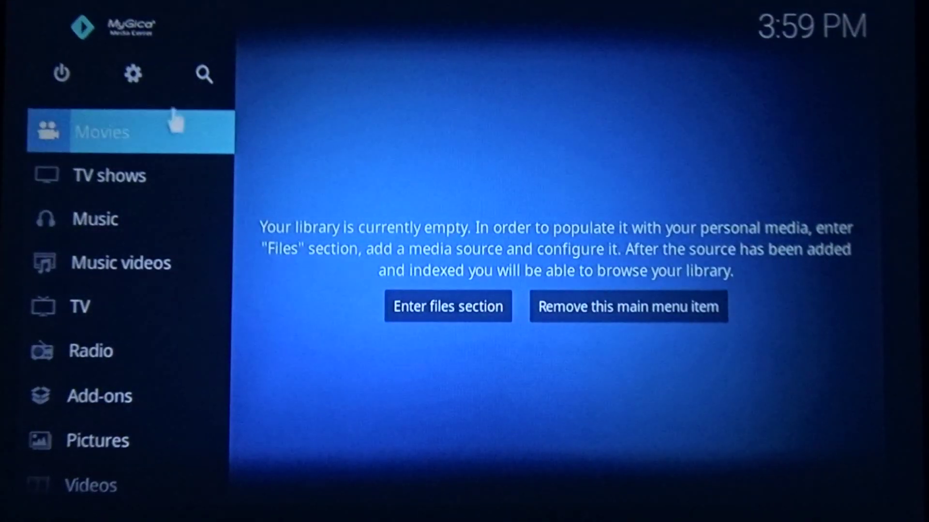